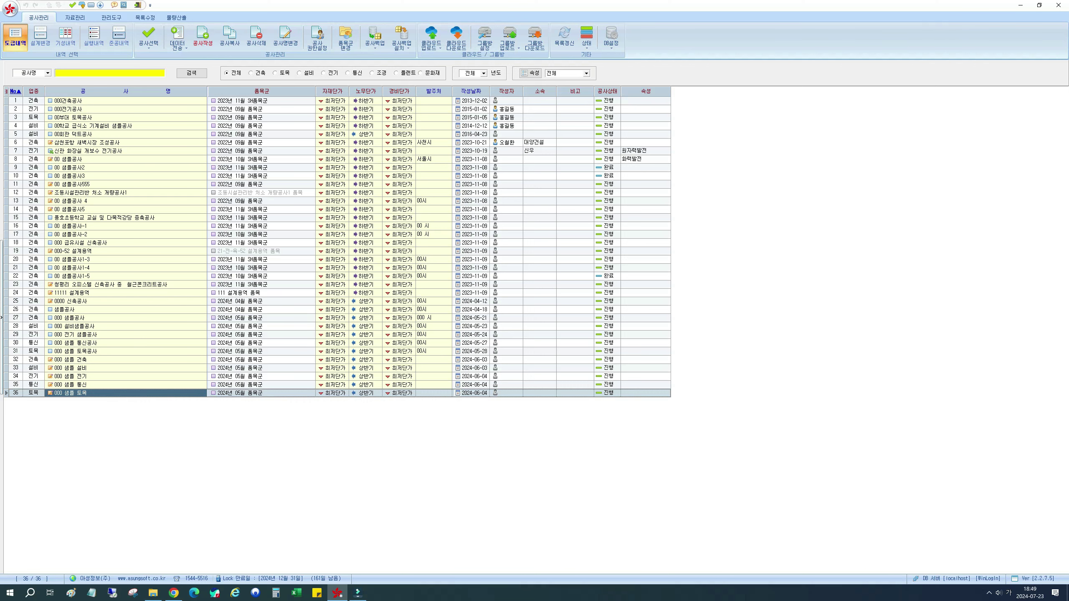
- Open the 2024년 05월 품목군 item group from the data management list and start adding a new 품목 item
{"action": "left_click", "coordinate": [75, 18]}
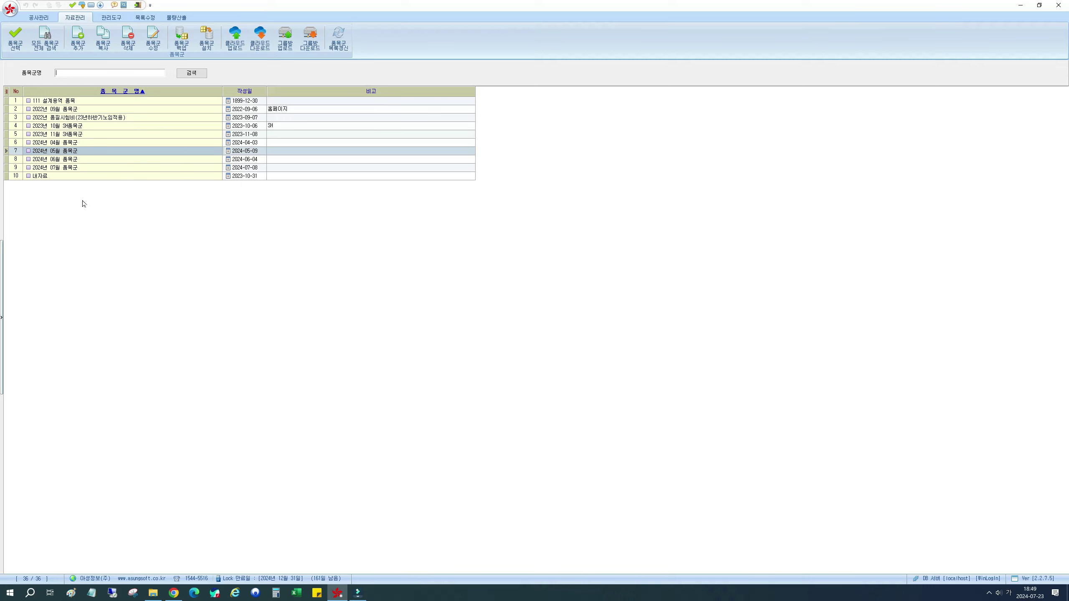
{"action": "double_click", "coordinate": [83, 152]}
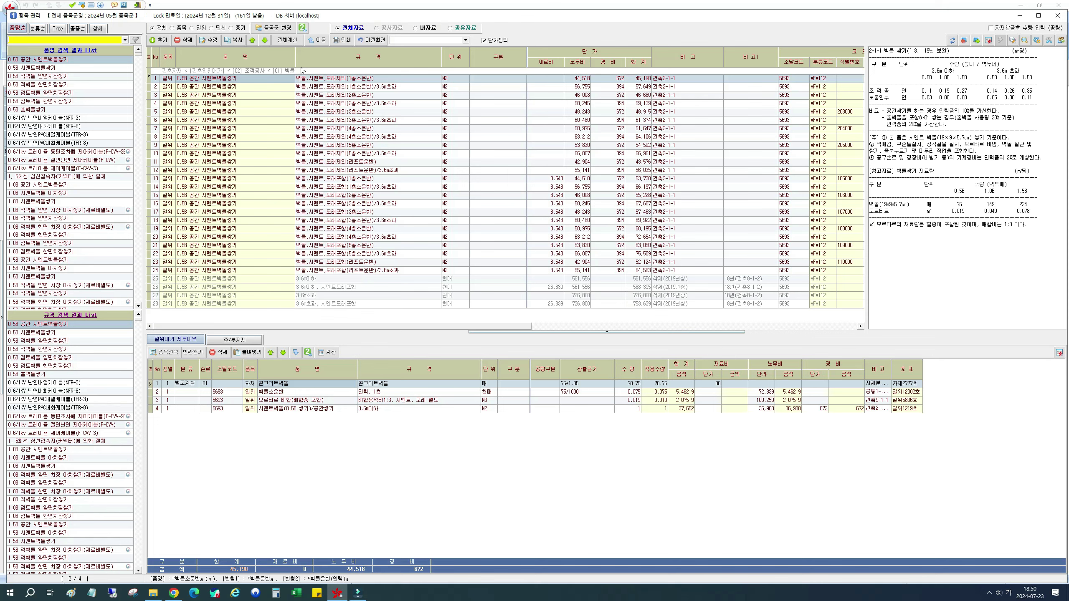
{"action": "left_click", "coordinate": [159, 40]}
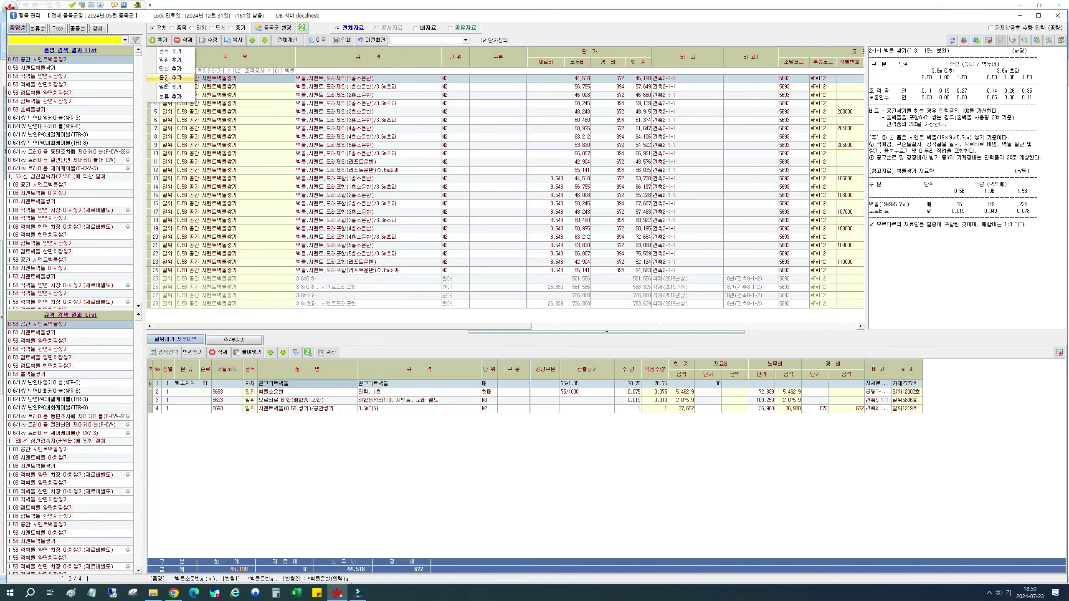
{"action": "left_click", "coordinate": [170, 51]}
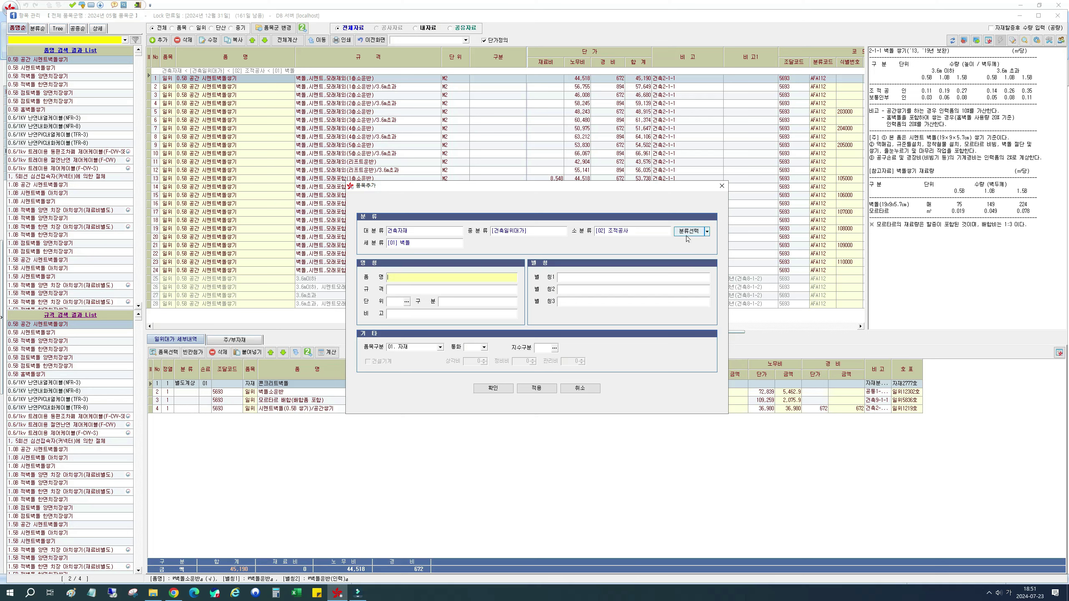
- Classify the new item under 공통자재 > [건설기계] > [00] 토공기계
{"action": "left_click", "coordinate": [689, 238]}
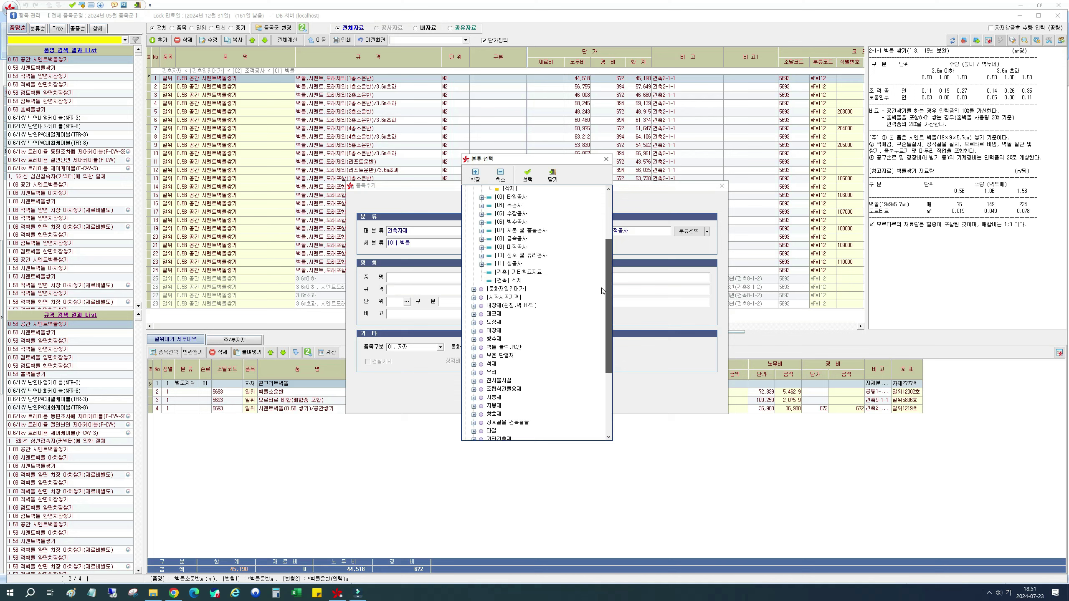
{"action": "scroll", "coordinate": [597, 333], "scroll_direction": "down", "scroll_amount": 4}
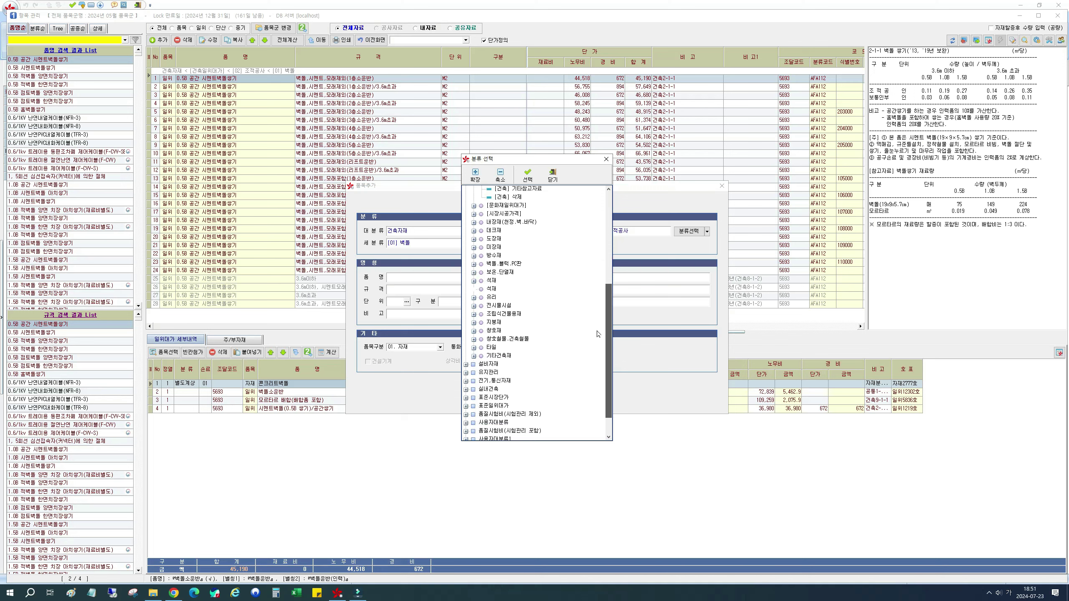
{"action": "left_click", "coordinate": [598, 332]}
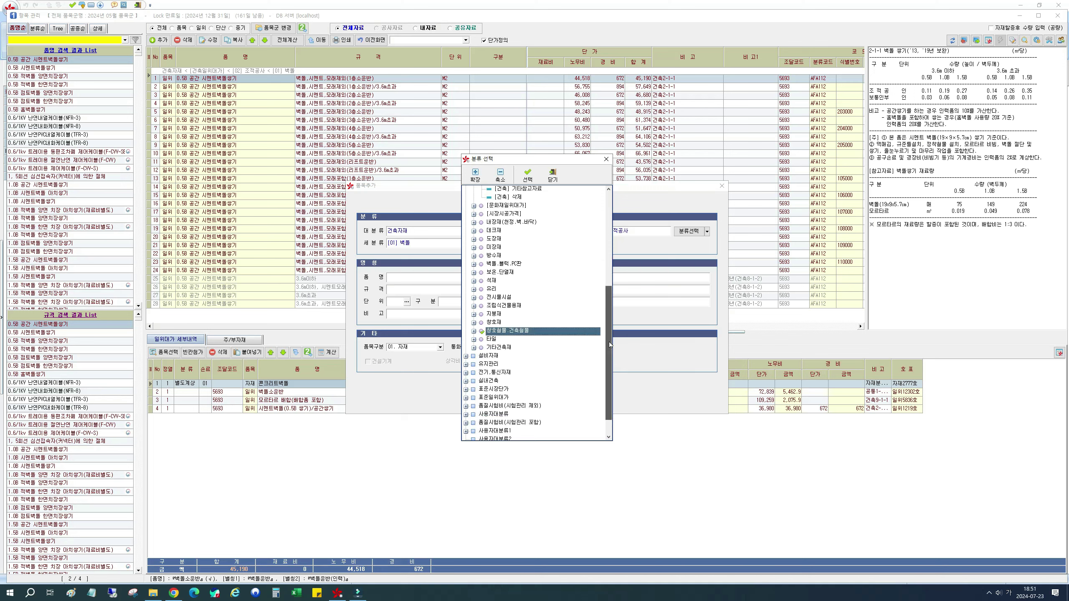
{"action": "left_click_drag", "start_coordinate": [609, 342], "coordinate": [609, 356]}
{"action": "scroll", "coordinate": [610, 354], "scroll_direction": "up", "scroll_amount": 10}
{"action": "left_click", "coordinate": [473, 231]}
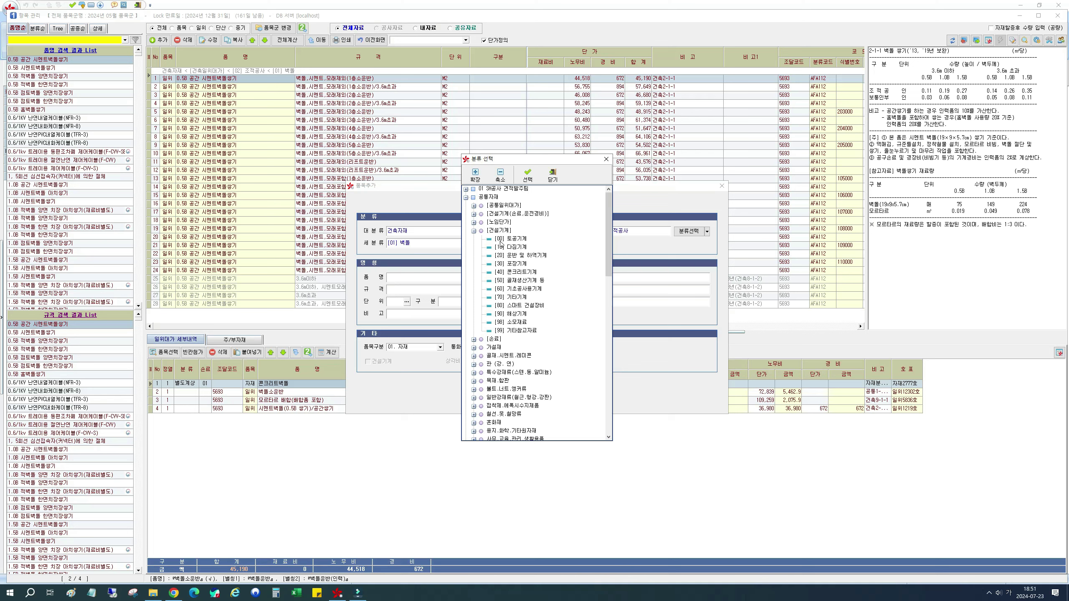
{"action": "left_click", "coordinate": [511, 239]}
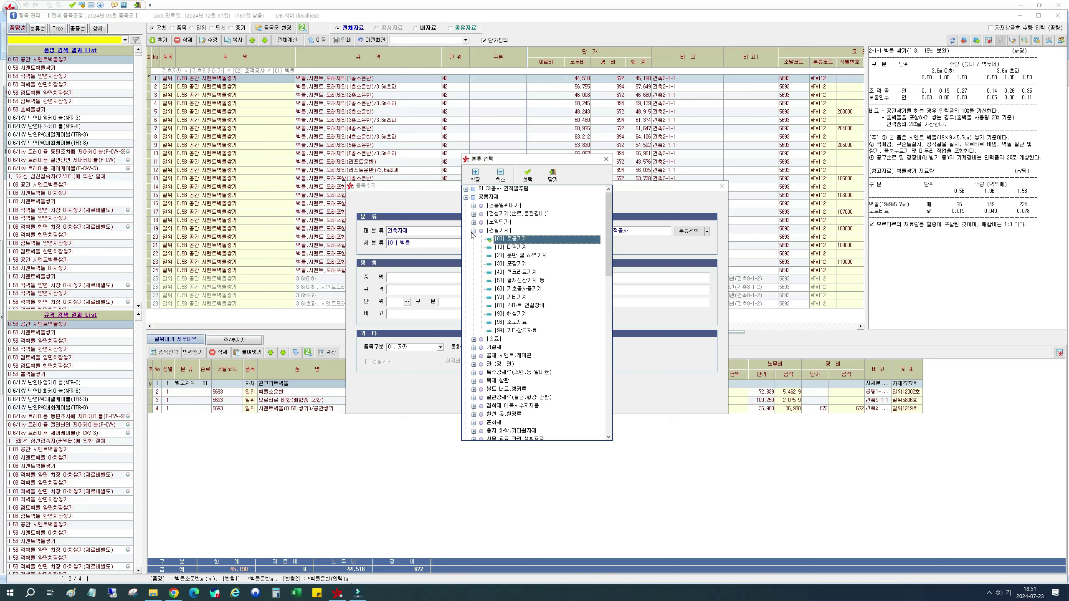
{"action": "left_click", "coordinate": [528, 175]}
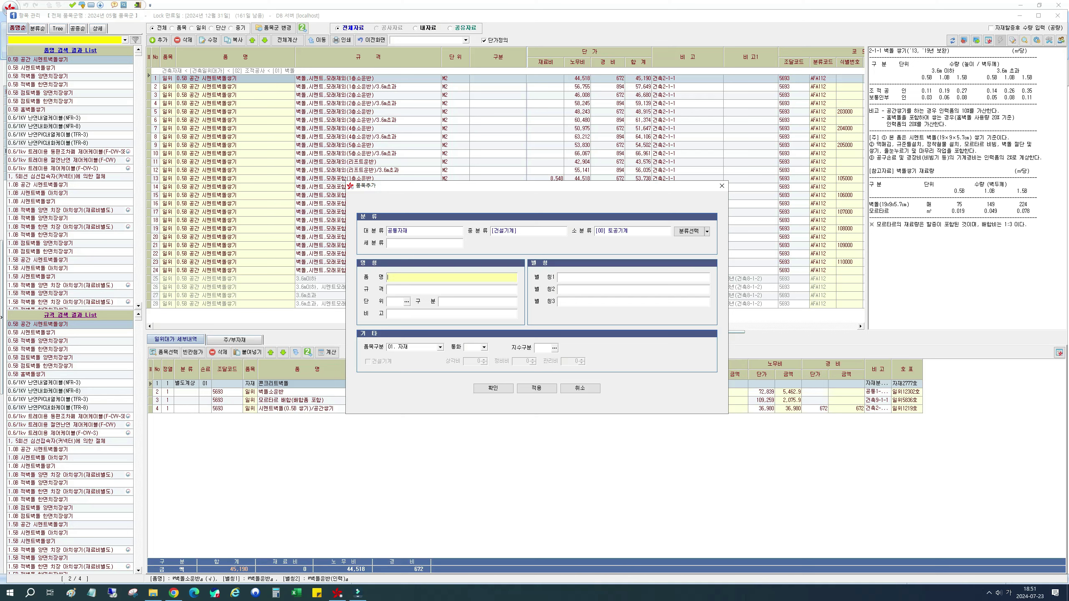
- Name the item 굴삭기_무한궤도 with specification 0.7m3 and unit 대
{"action": "type", "text": "굴삭ㄱ"}
{"action": "type", "text": "_"}
{"action": "type", "text": "무한궤도"}
{"action": "key", "text": "Tab"}
{"action": "type", "text": "0.7m3"}
{"action": "key", "text": "Tab"}
{"action": "type", "text": "ㄷ"}
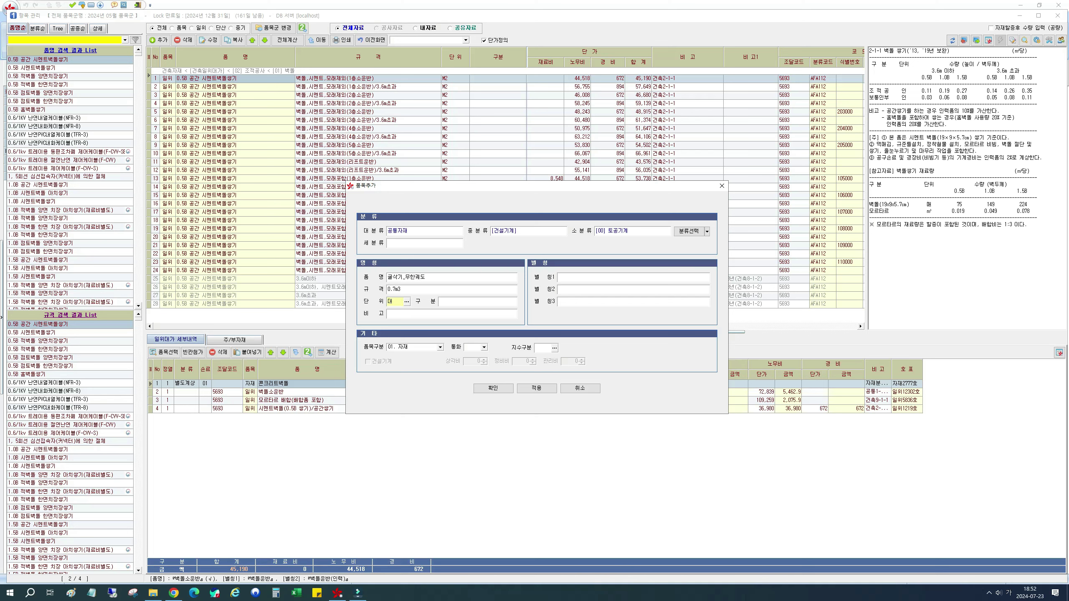
{"action": "key", "text": "Tab"}
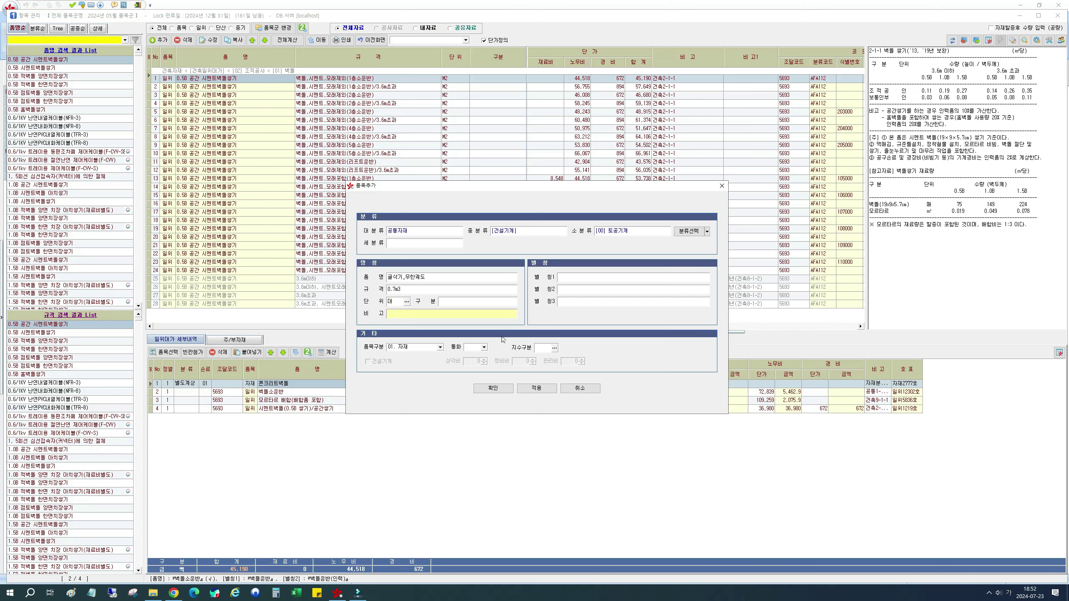
- Set the item type (품목구분) to 03. 경비 and mark the item as construction machinery (건설기계)
{"action": "left_click", "coordinate": [407, 347]}
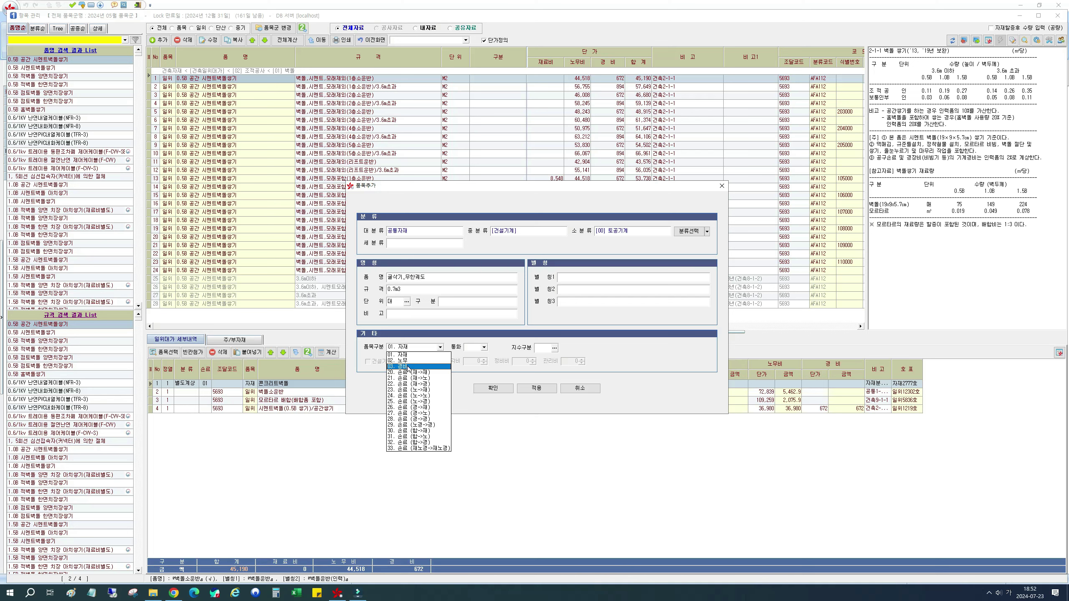
{"action": "left_click", "coordinate": [409, 367]}
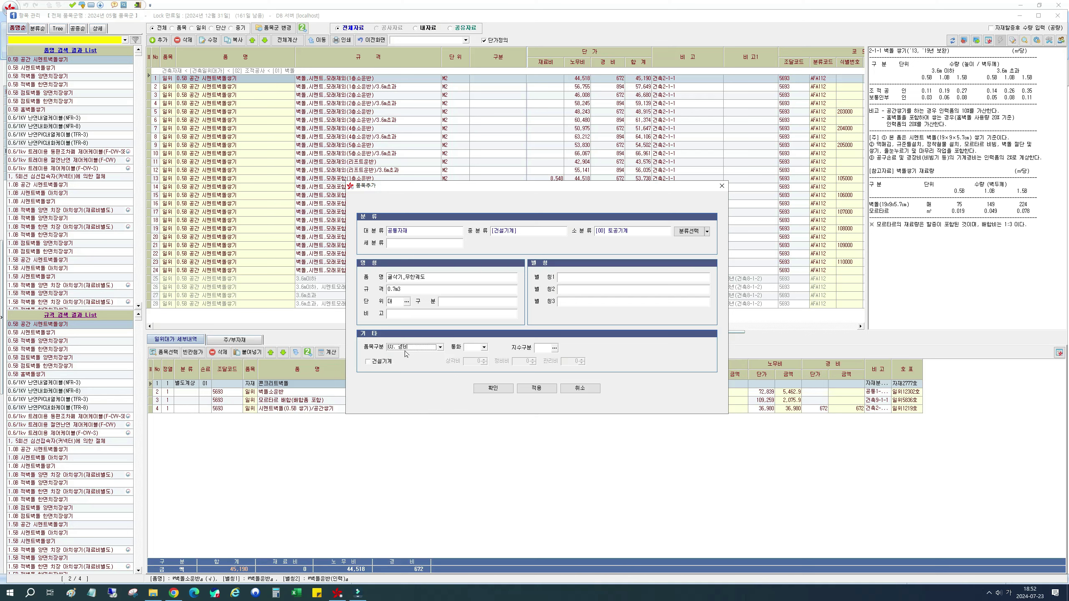
{"action": "left_click", "coordinate": [379, 364]}
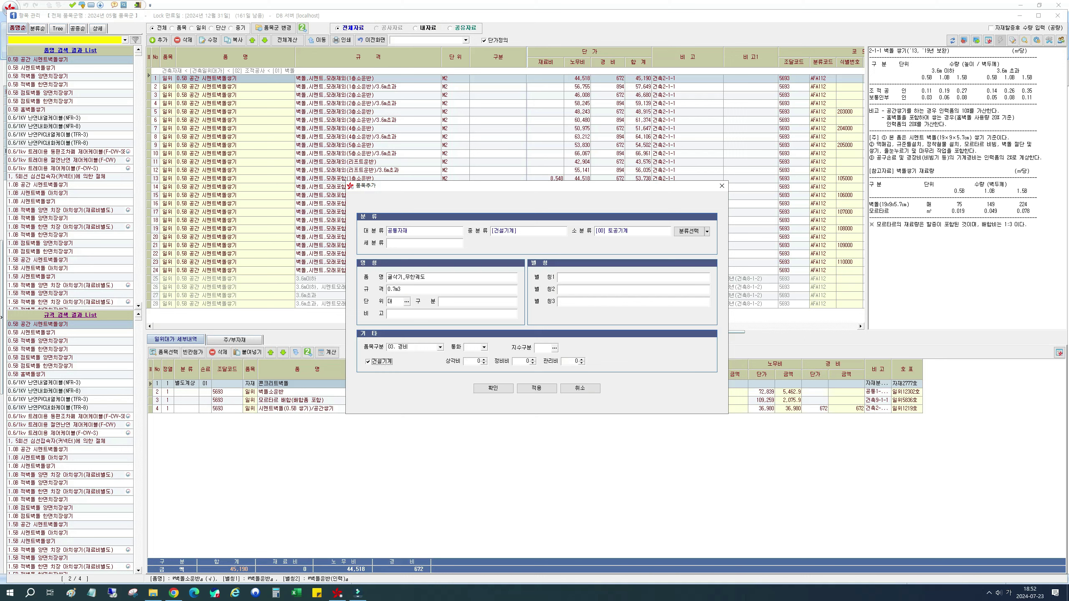
- Switch to the standard estimating PDF in Chrome and check the hourly depreciation, maintenance and management coefficients for the 0.7 m³ crawler excavator
{"action": "key", "text": "alt+Tab"}
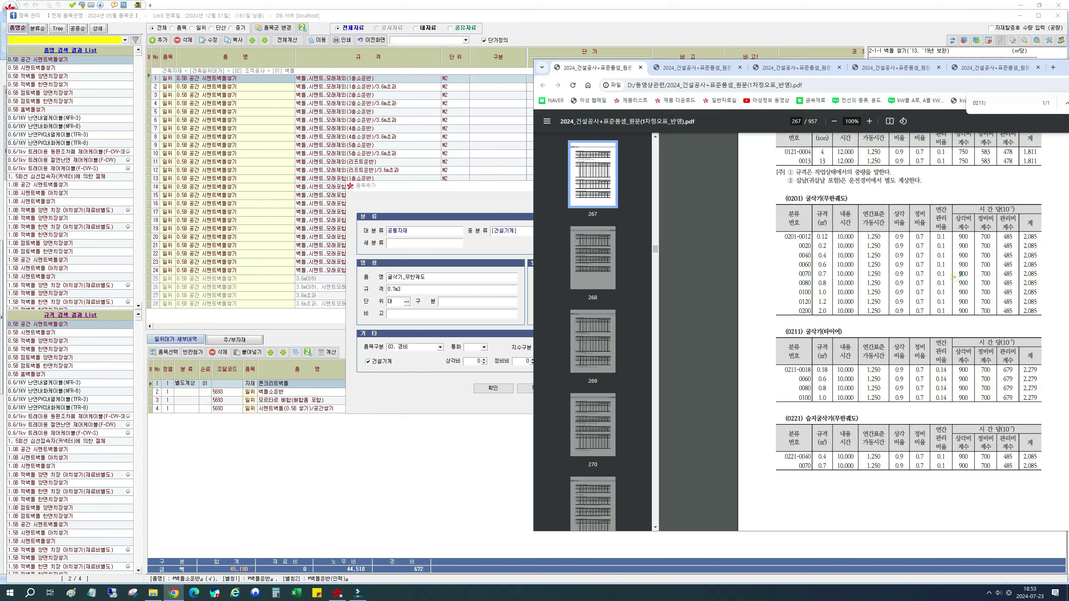
{"action": "double_click", "coordinate": [963, 274]}
{"action": "left_click_drag", "start_coordinate": [981, 274], "coordinate": [998, 273]}
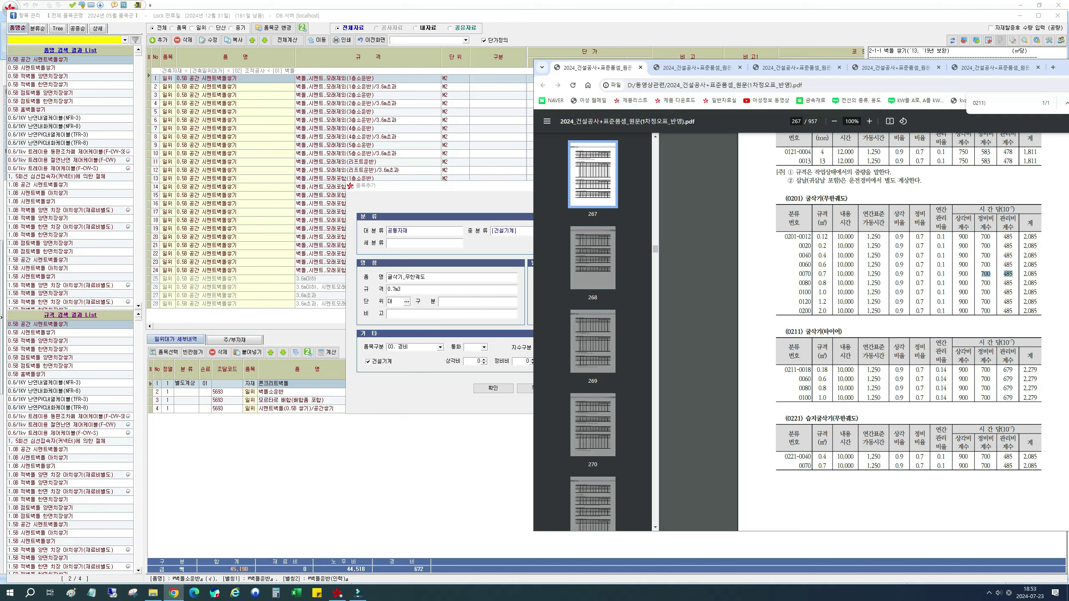
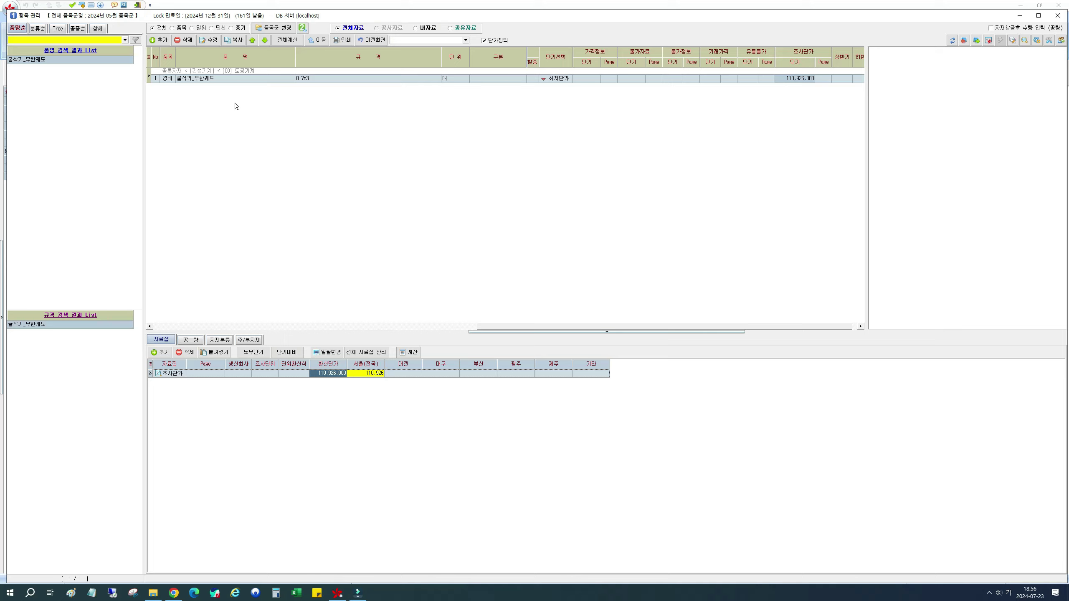
- Start a new heavy-equipment entry (중기 추가) and classify it under 공통자재 > [건설기계(손료,운전경비)] > [00] 토공기계
{"action": "left_click", "coordinate": [163, 40]}
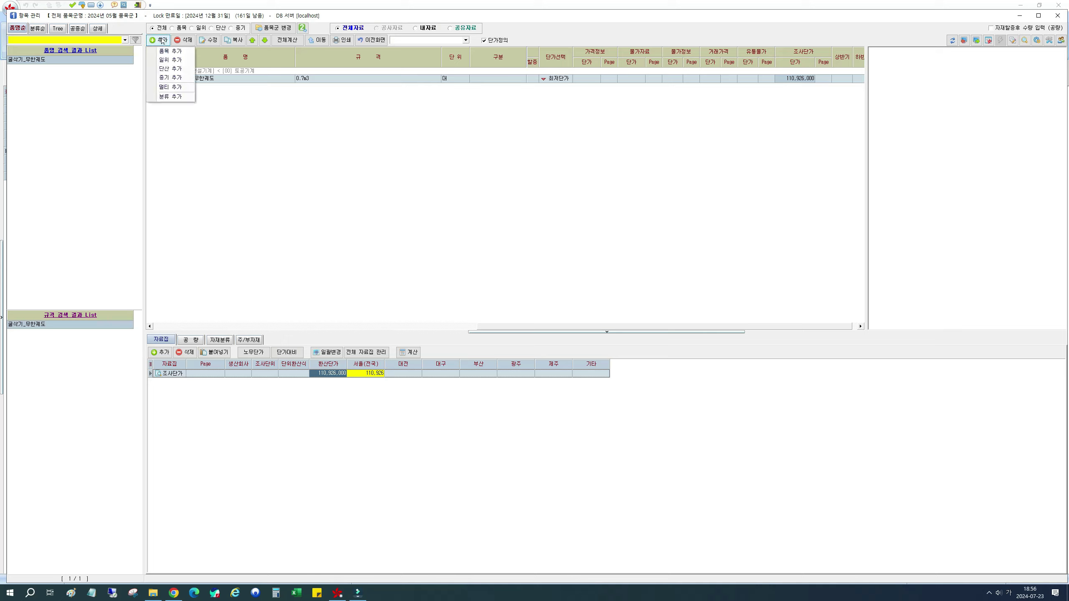
{"action": "left_click", "coordinate": [186, 82]}
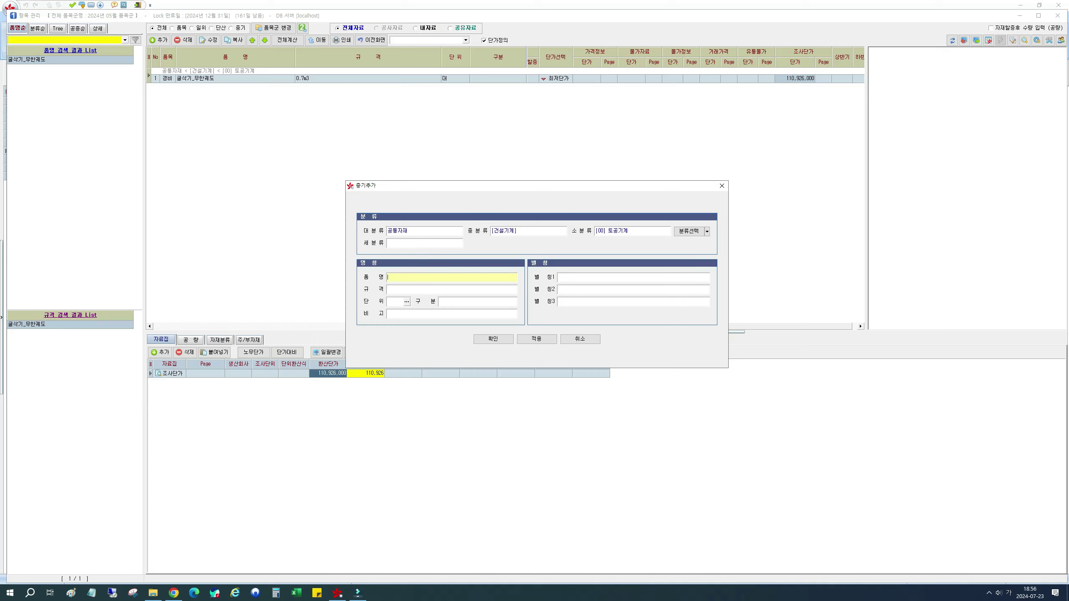
{"action": "left_click", "coordinate": [424, 231]}
{"action": "key", "text": "Tab"}
{"action": "key", "text": "Tab"}
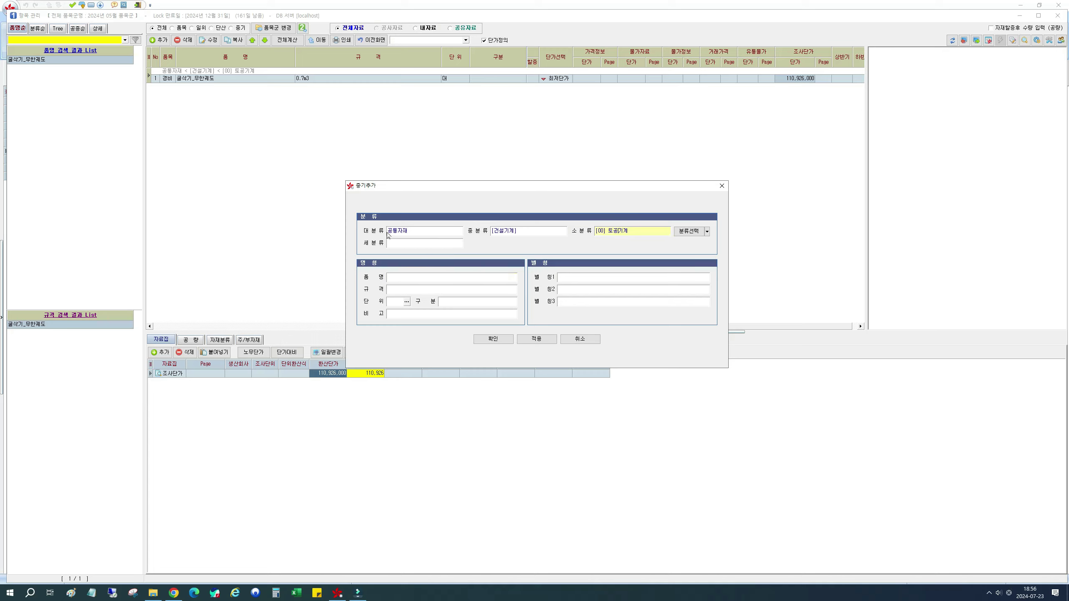
{"action": "left_click", "coordinate": [691, 231]}
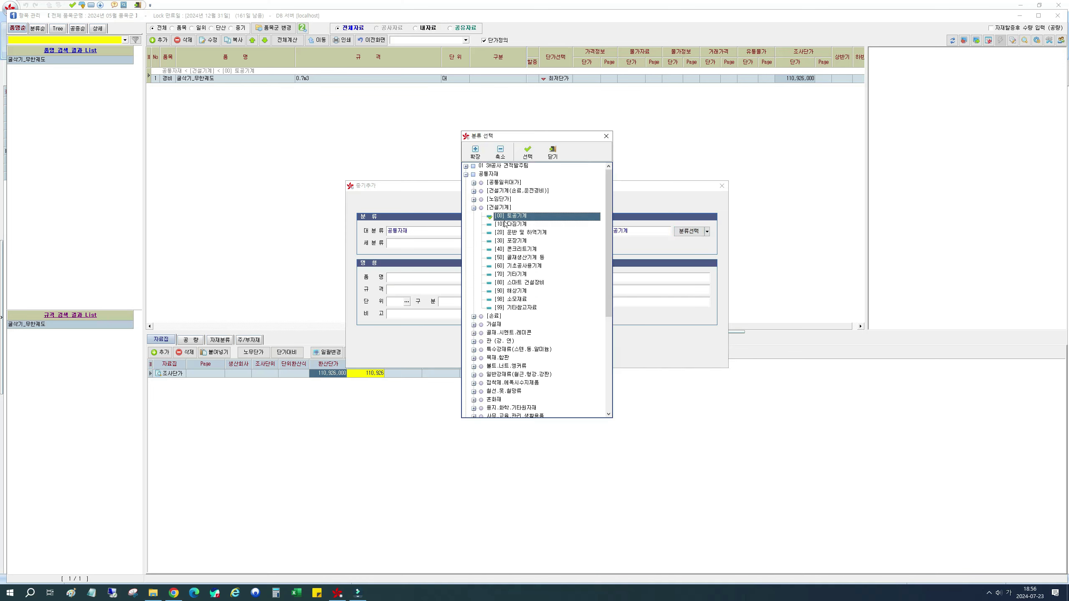
{"action": "left_click", "coordinate": [499, 193]}
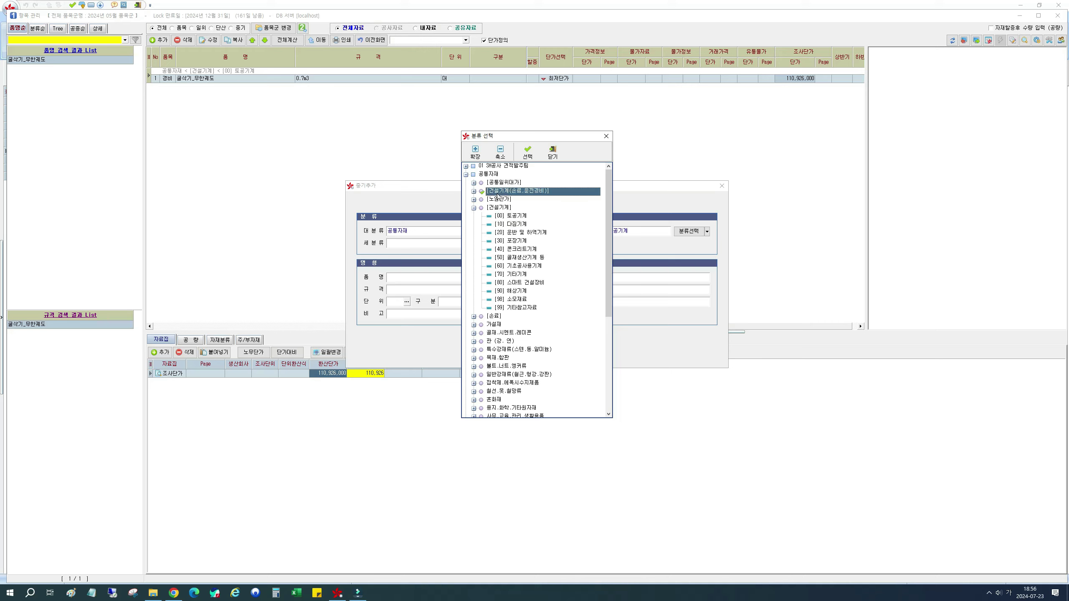
{"action": "double_click", "coordinate": [541, 193]}
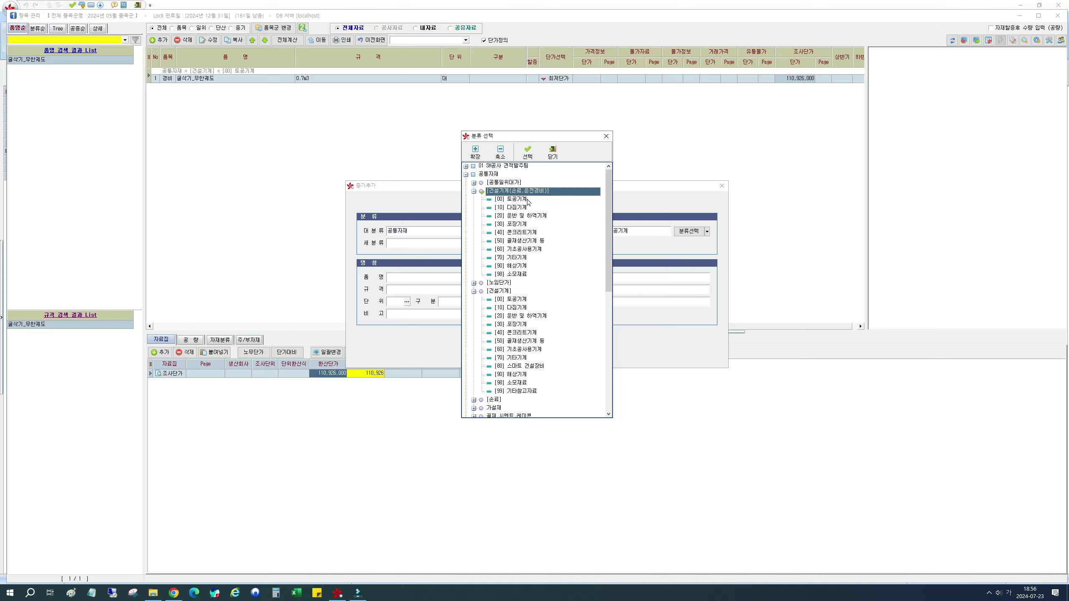
{"action": "left_click", "coordinate": [516, 201]}
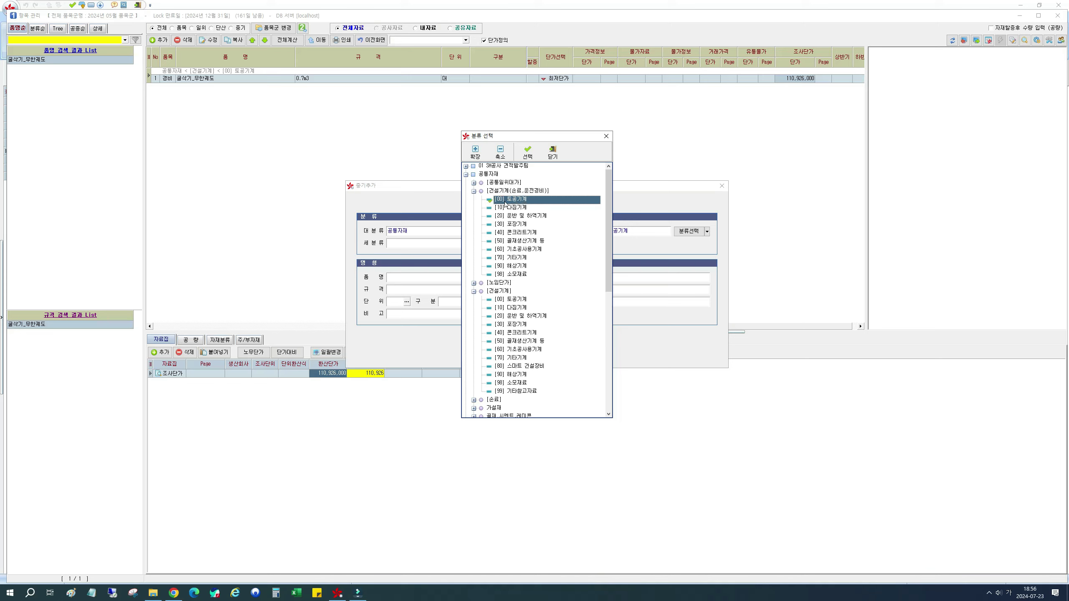
{"action": "left_click", "coordinate": [492, 175]}
{"action": "left_click", "coordinate": [495, 192]}
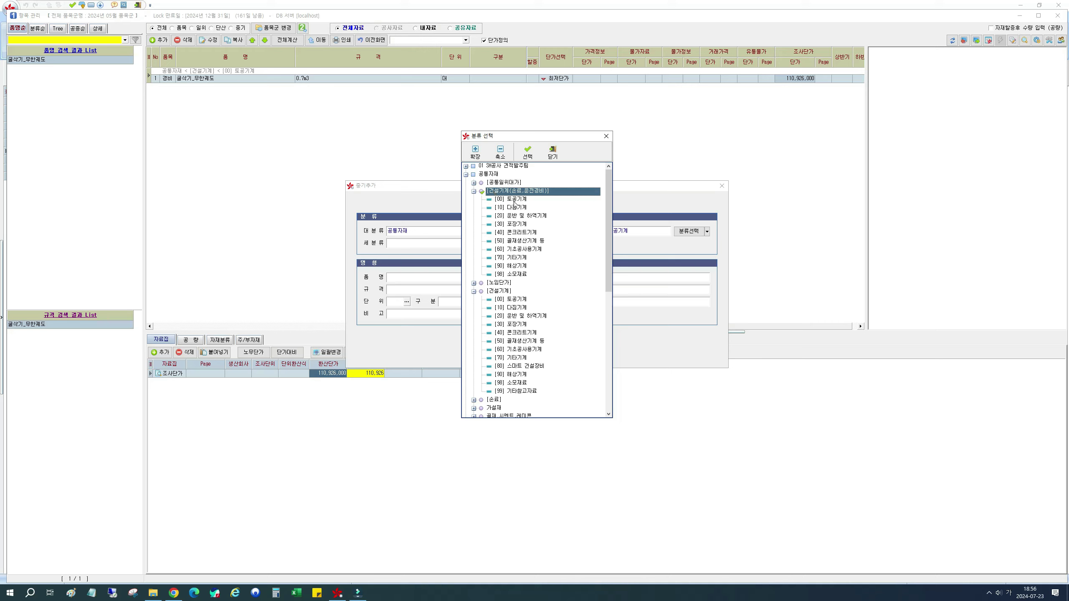
{"action": "left_click", "coordinate": [515, 200]}
{"action": "left_click", "coordinate": [529, 153]}
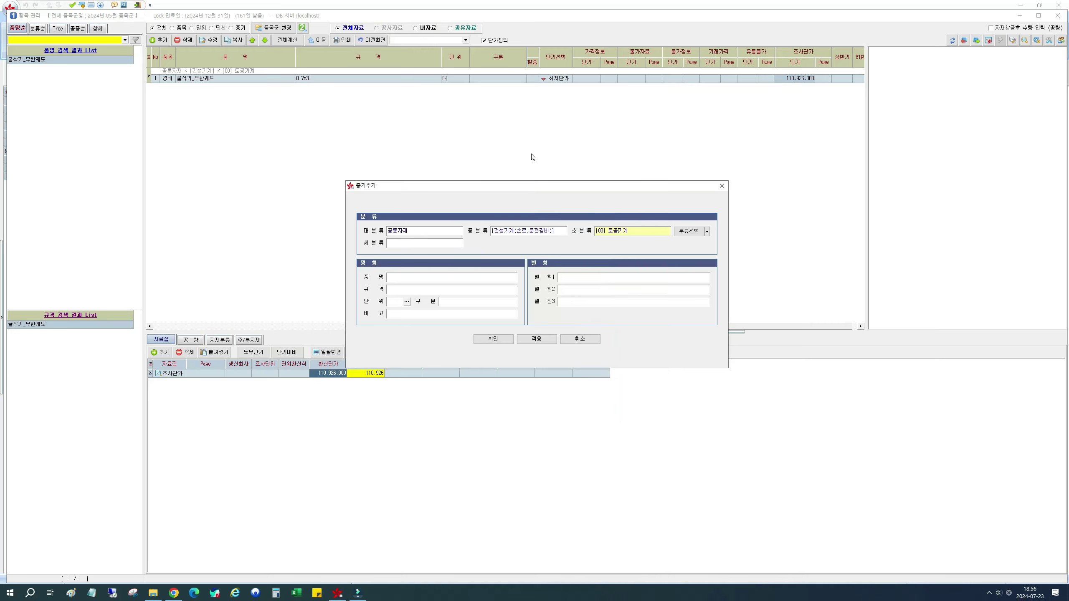
- Name the heavy-equipment entry 굴삭기_무한궤도 with specification 0.7m3 and unit HR
{"action": "left_click", "coordinate": [436, 282]}
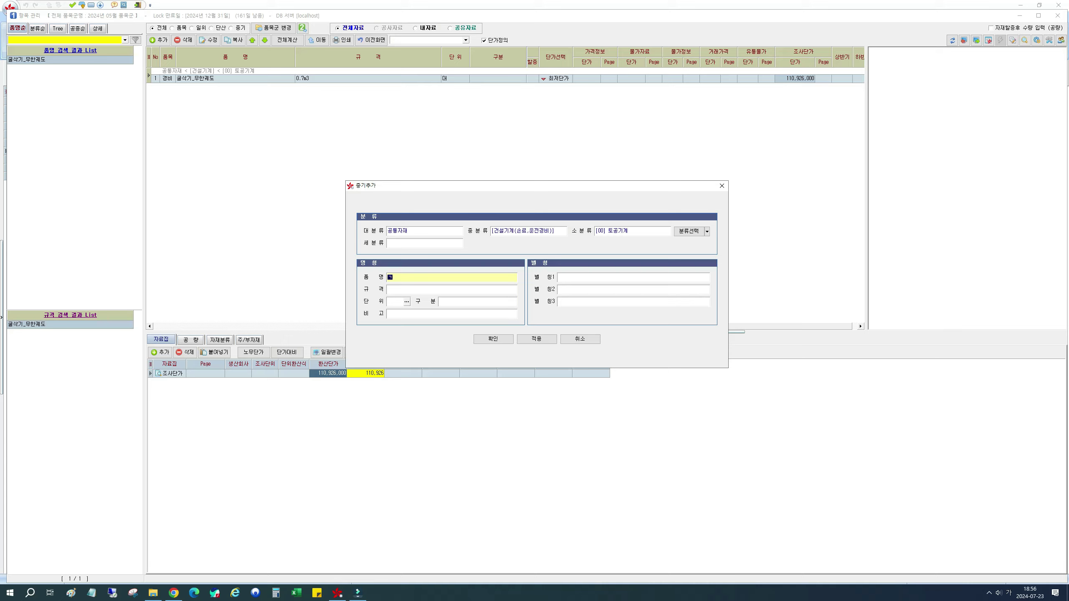
{"action": "type", "text": "굴삭기_무한궤도"}
{"action": "key", "text": "Tab"}
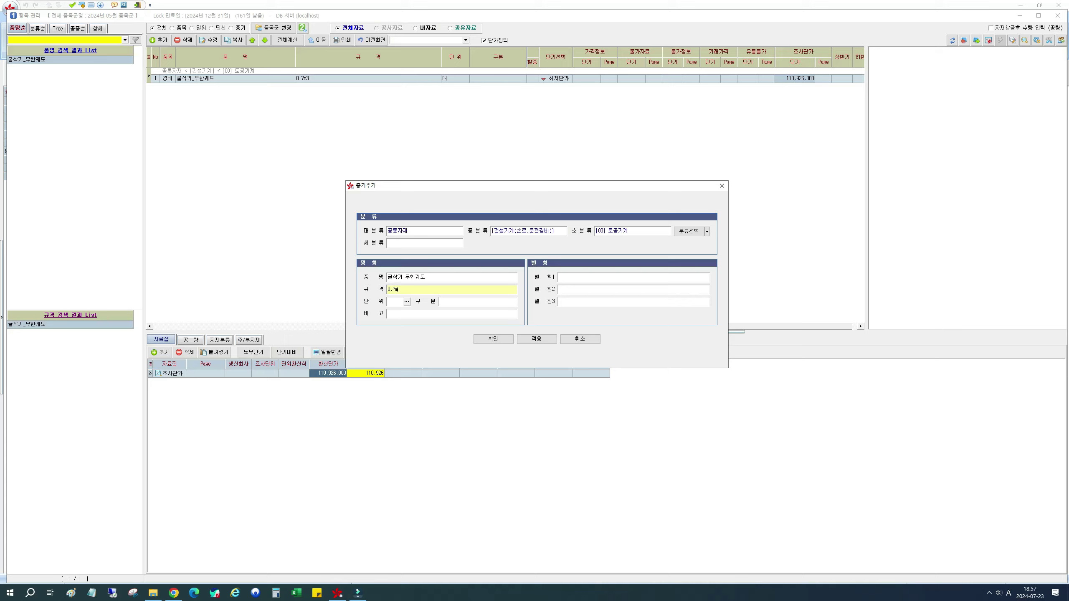
{"action": "key", "text": "Tab"}
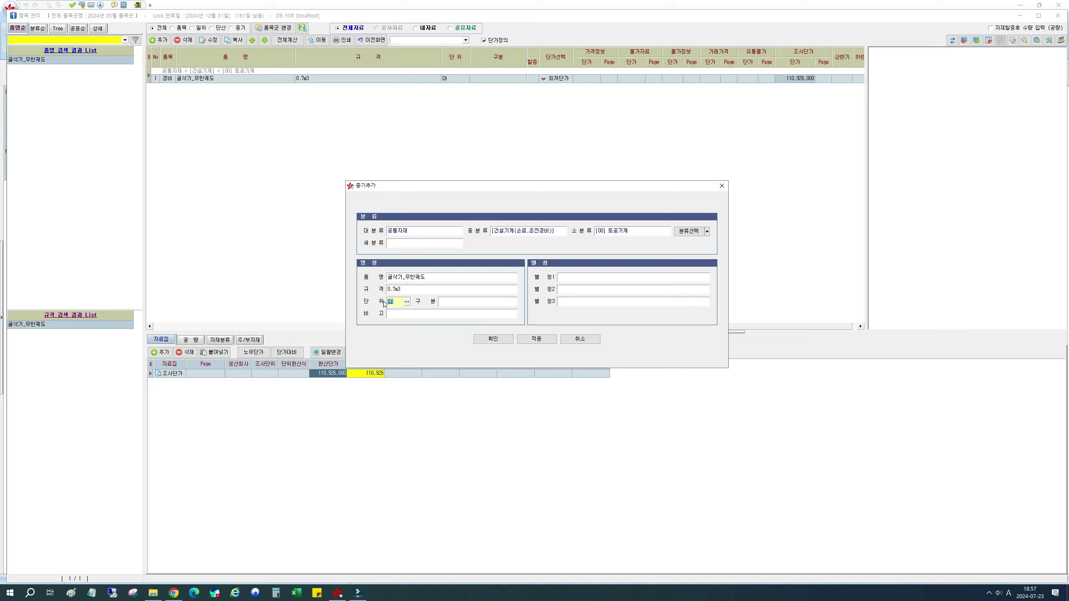
{"action": "key", "text": "Return"}
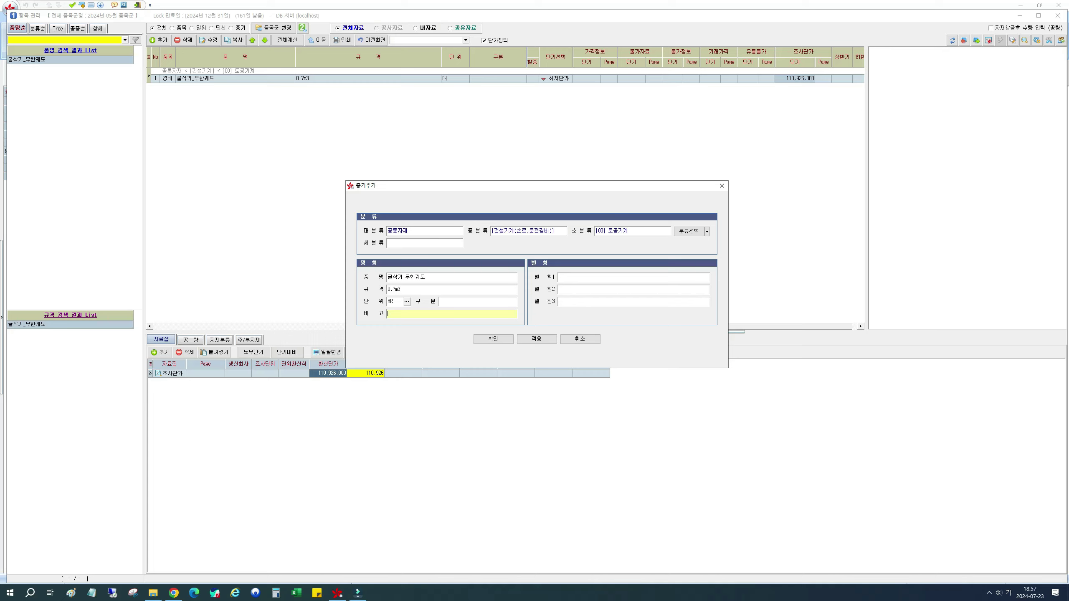
- Switch to the Chrome PDF, check the 0.7 m³ crawler excavator's fuel, sundries and operator values in section 8-4-1, and return to the equipment entry
{"action": "key", "text": "alt+Tab"}
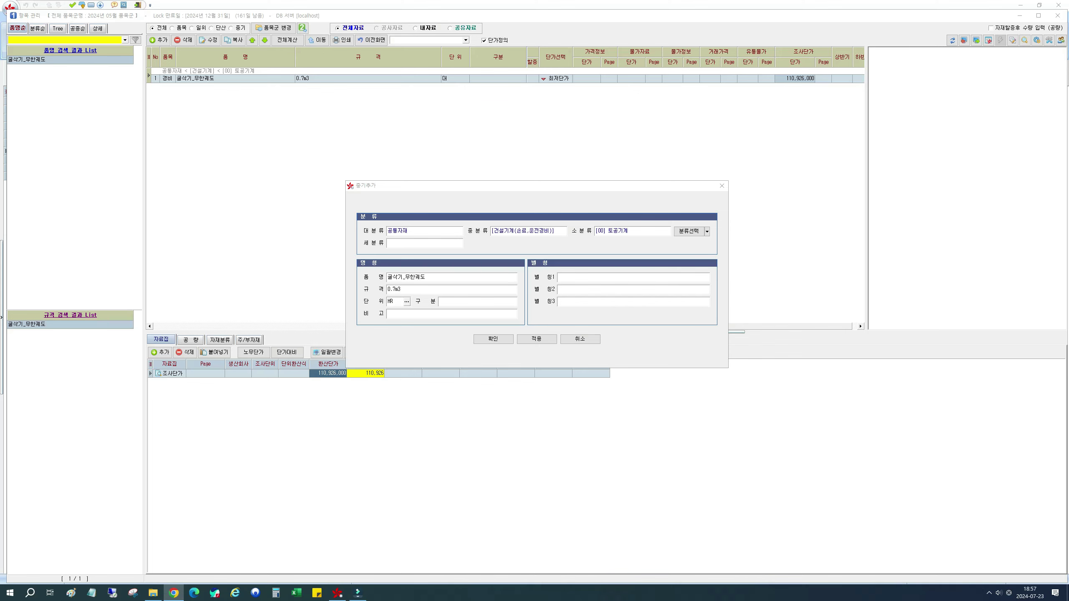
{"action": "left_click_drag", "start_coordinate": [1068, 72], "coordinate": [783, 69]}
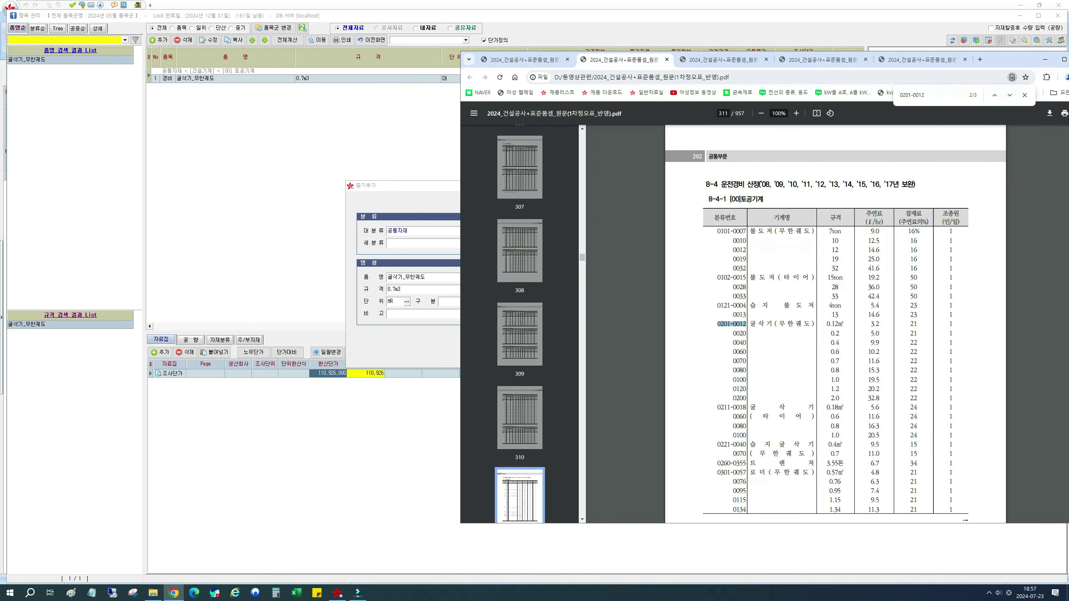
{"action": "left_click", "coordinate": [735, 364]}
{"action": "left_click", "coordinate": [828, 361]}
{"action": "double_click", "coordinate": [873, 361]}
{"action": "double_click", "coordinate": [712, 200]}
{"action": "key", "text": "alt+Tab"}
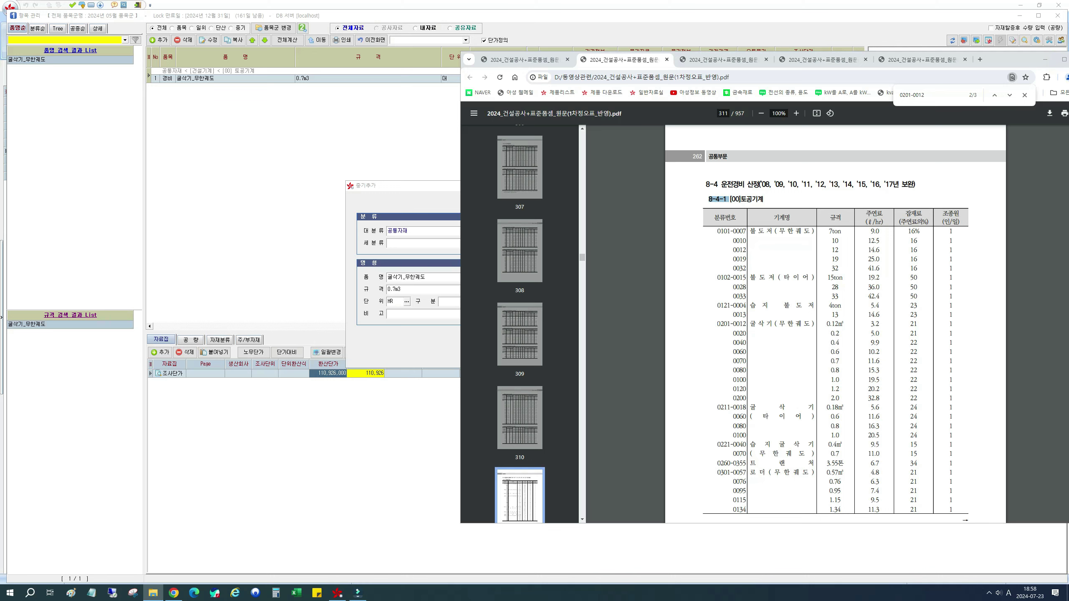
{"action": "left_click_drag", "start_coordinate": [997, 60], "coordinate": [1068, 168]}
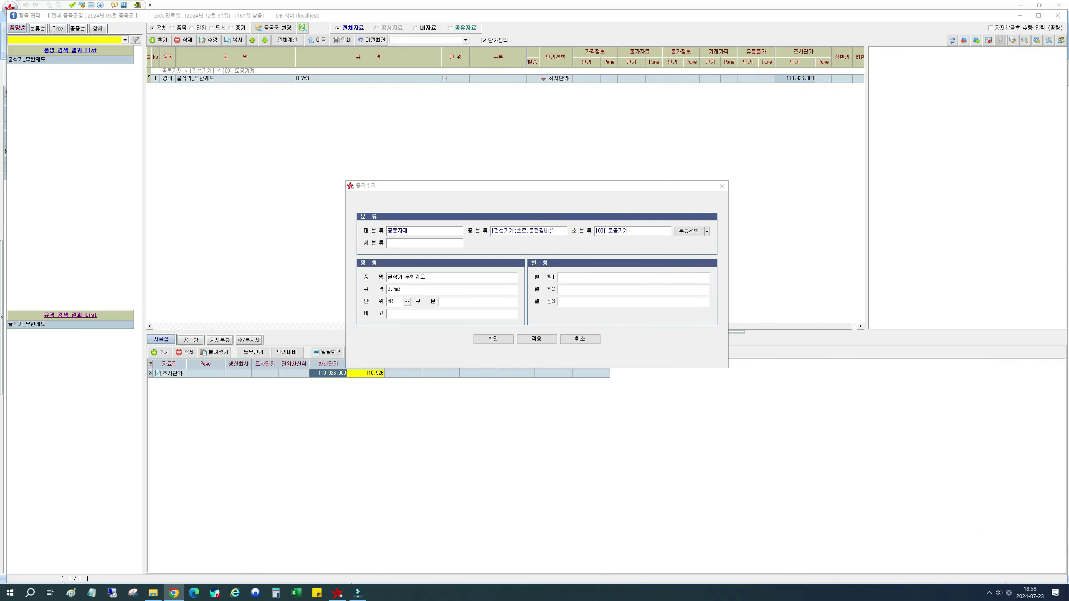
- Set the heavy-equipment entry's remark (비고) to 공통8-4-1, save the entry and enlarge its expense detail area
{"action": "left_click", "coordinate": [406, 314]}
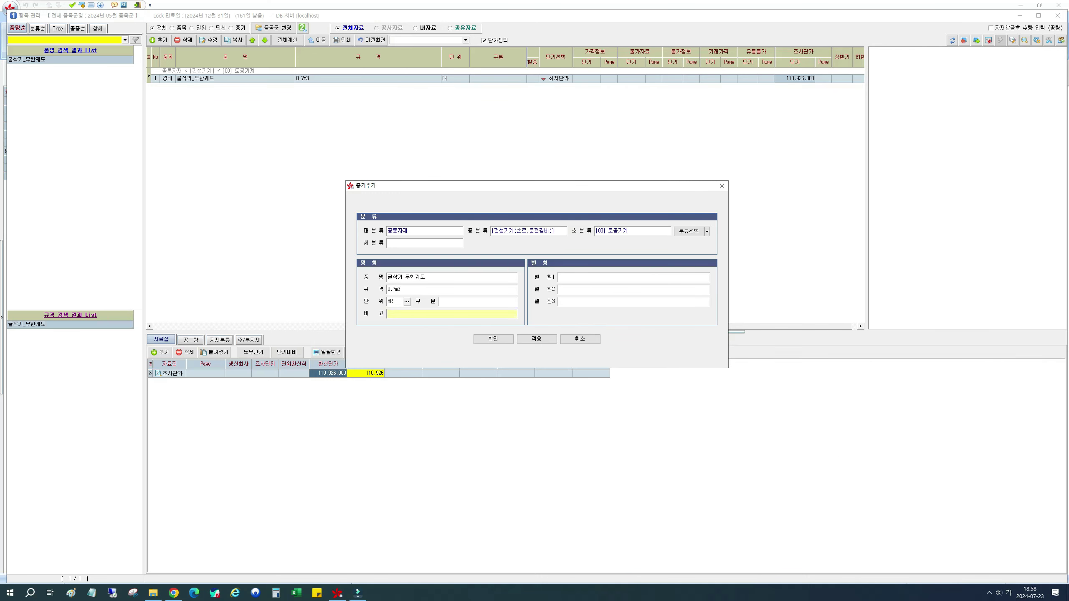
{"action": "type", "text": "공통8-4-1"}
{"action": "key", "text": "Return"}
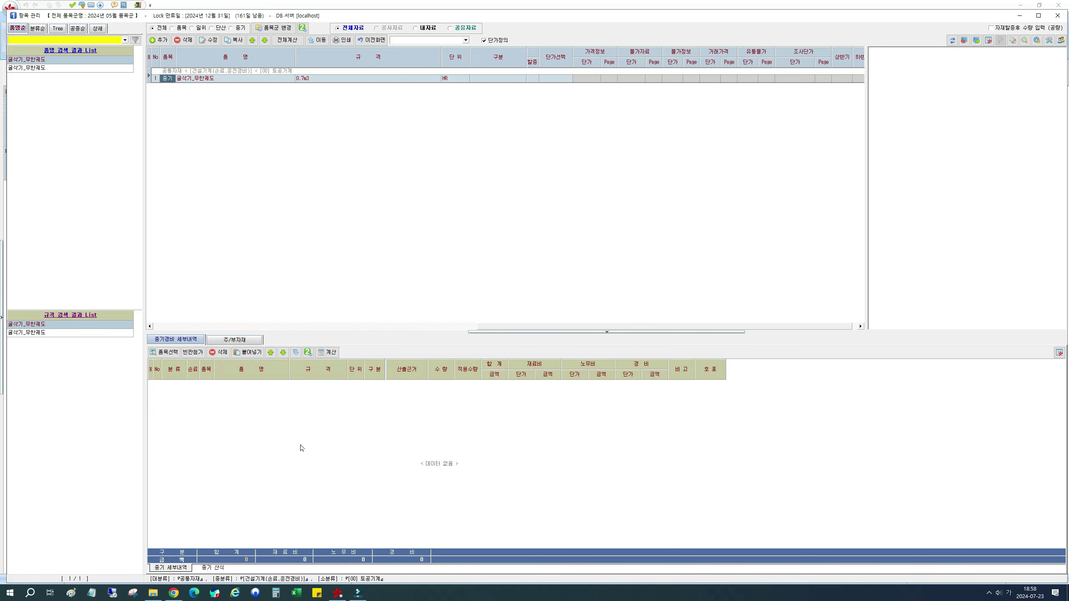
{"action": "left_click_drag", "start_coordinate": [482, 334], "coordinate": [477, 234]}
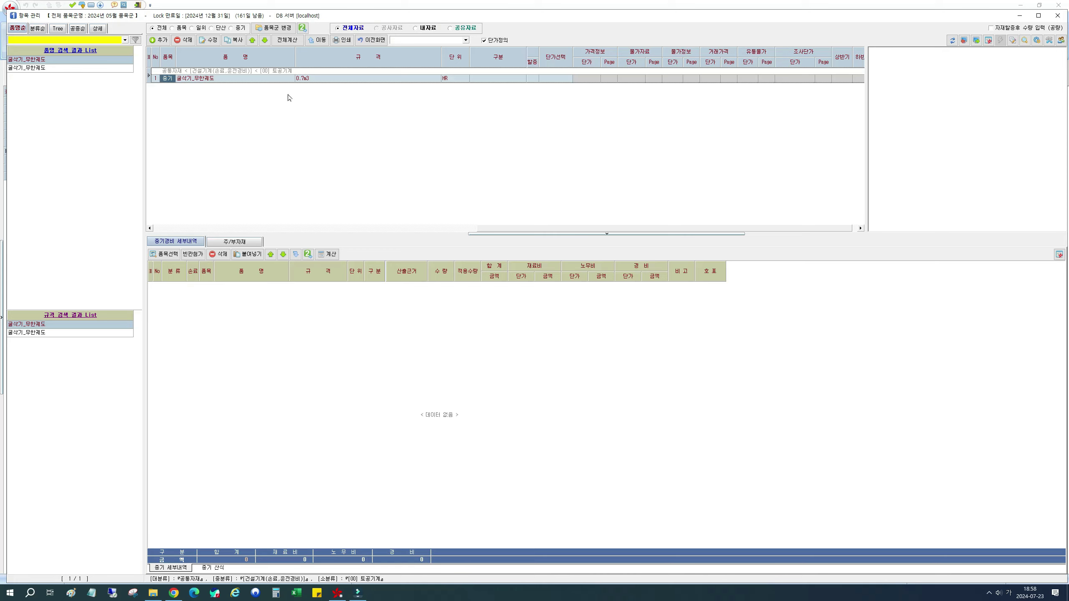
- Switch to the Chrome PDF, recheck the 0.7 m³ crawler excavator's operating-cost row in section 8-4-1, and return to the item manager
{"action": "left_click", "coordinate": [173, 593]}
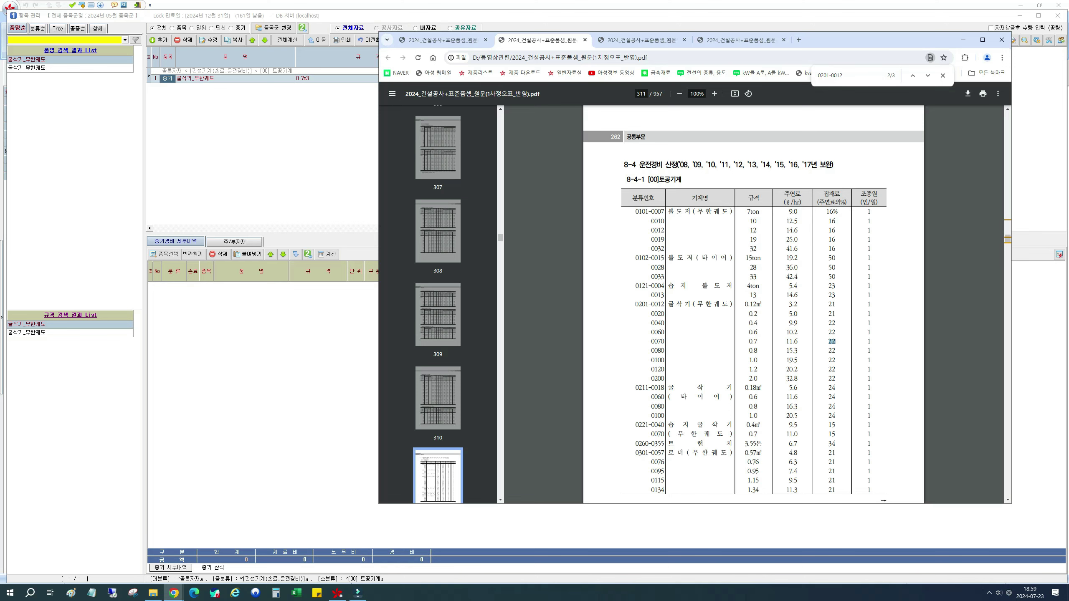
{"action": "left_click", "coordinate": [860, 42]}
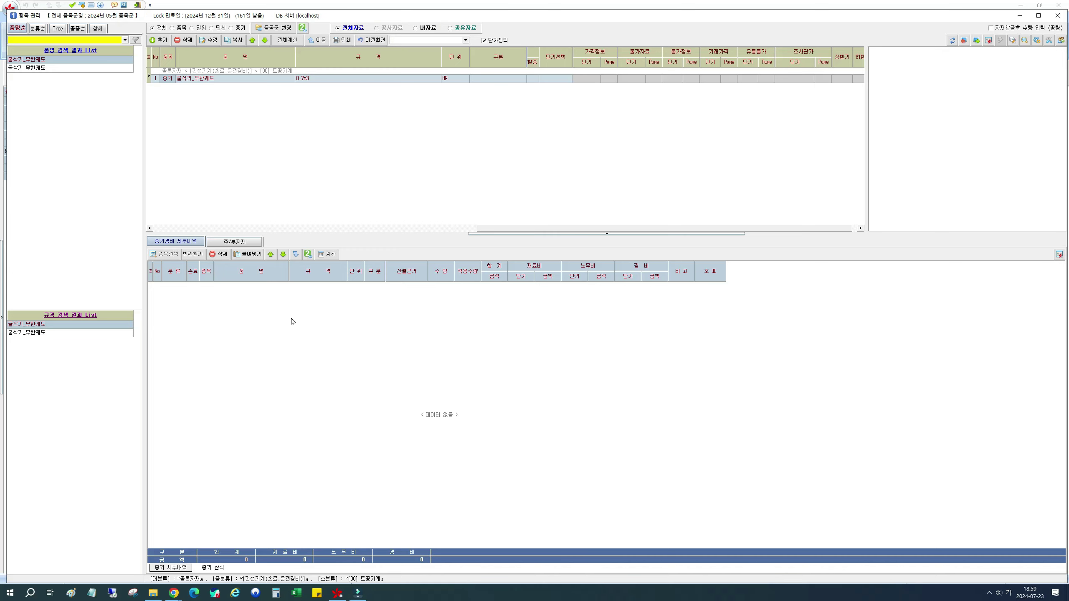
- Start selecting items (품목선택) for the excavator's heavy-equipment expense details and search the item list for 굴삭기
{"action": "left_click", "coordinate": [164, 254]}
{"action": "type", "text": "굴삭"}
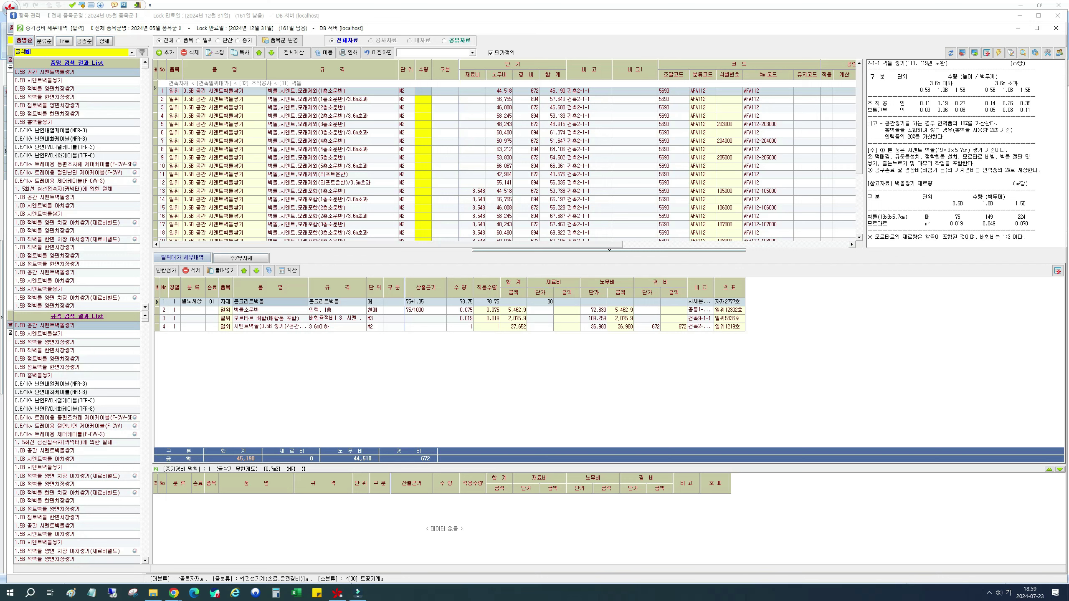
{"action": "type", "text": "기"}
{"action": "key", "text": "Return"}
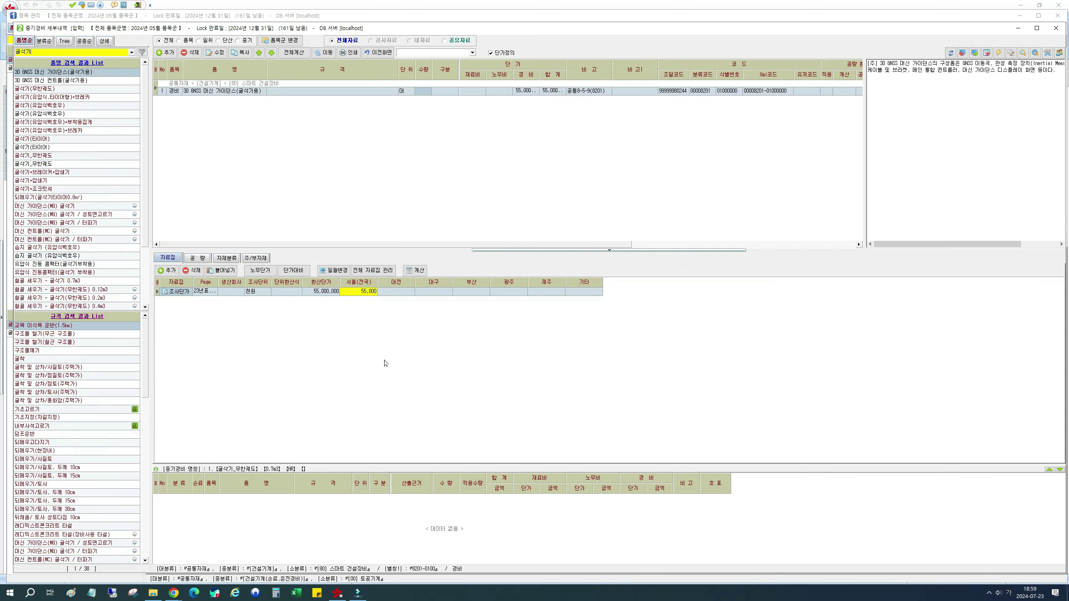